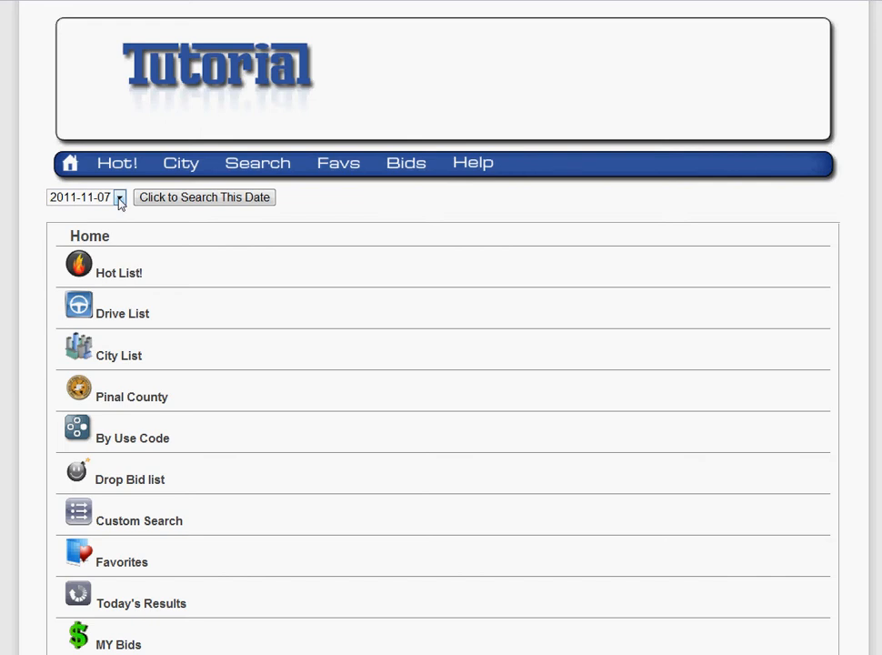
Step: Set the search date to 2011-11-07
{"action": "left_click", "coordinate": [119, 198]}
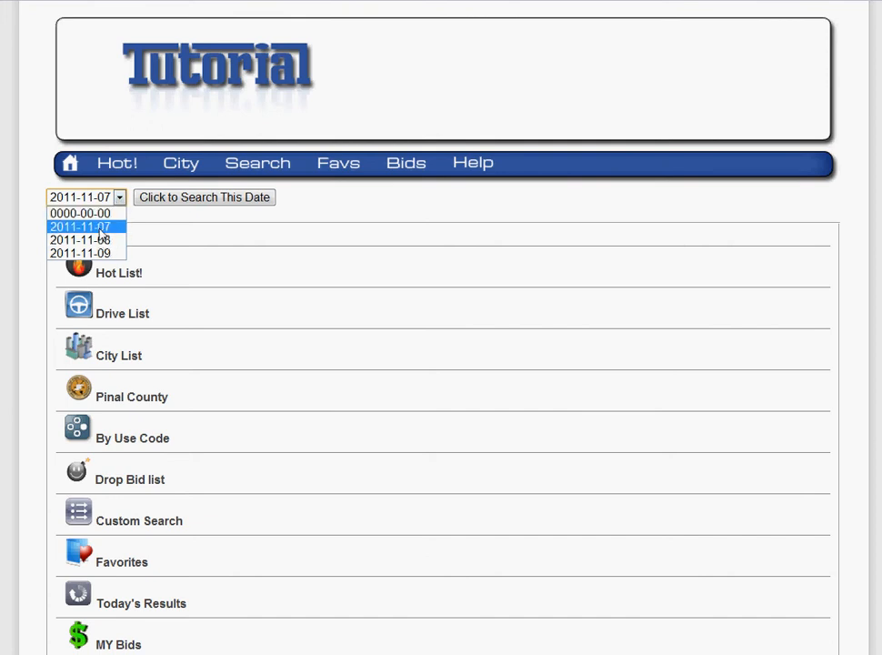
{"action": "left_click", "coordinate": [100, 230]}
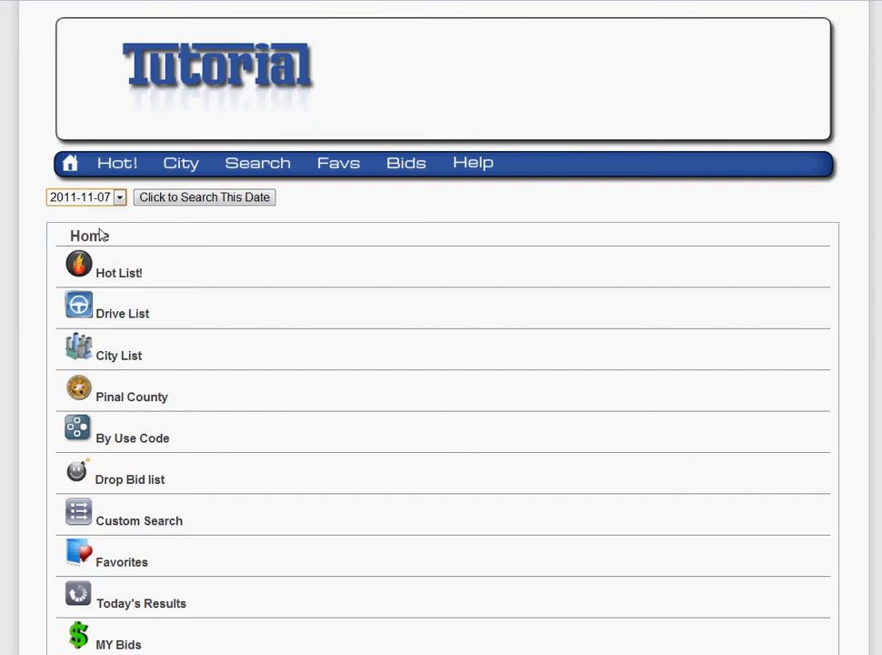
{"action": "left_click", "coordinate": [200, 202]}
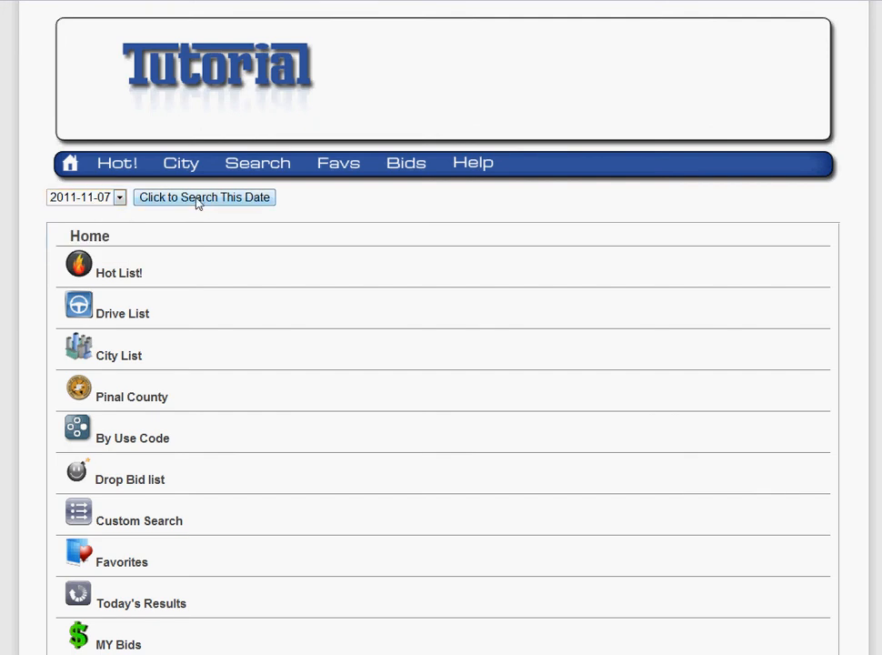
Step: Set the search date to 2011-11-08
{"action": "left_click", "coordinate": [119, 198]}
{"action": "left_click", "coordinate": [102, 241]}
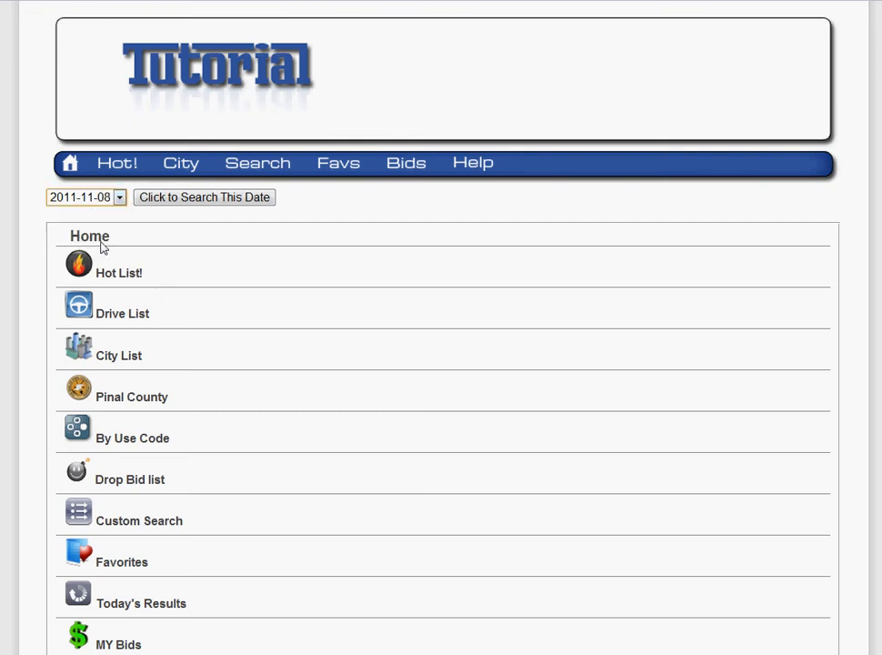
{"action": "left_click", "coordinate": [193, 198]}
Step: Open the City List, show the Gilbert properties and check the date in the list's heading
{"action": "scroll", "coordinate": [33, 232], "scroll_direction": "down", "scroll_amount": 2}
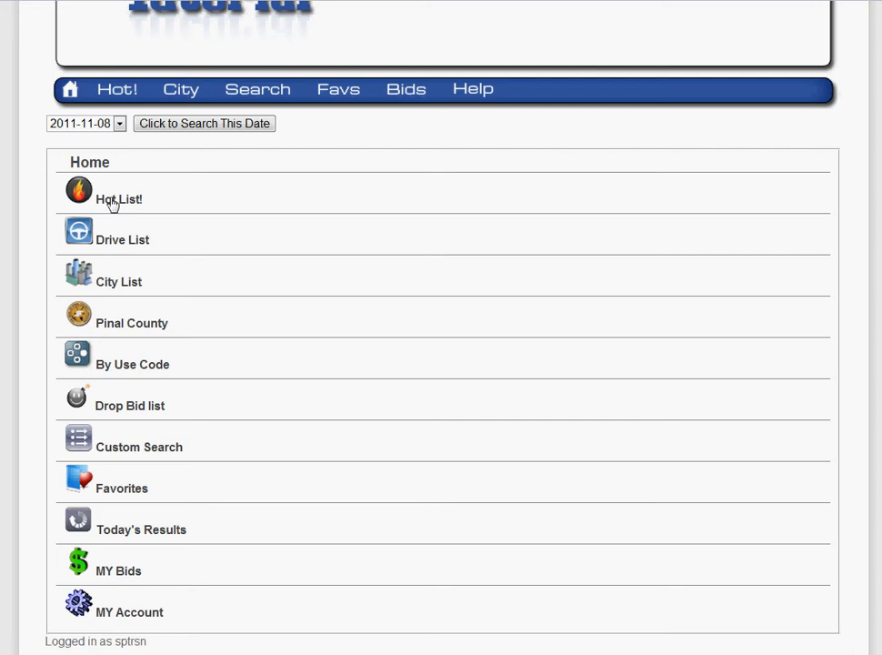
{"action": "left_click", "coordinate": [117, 283]}
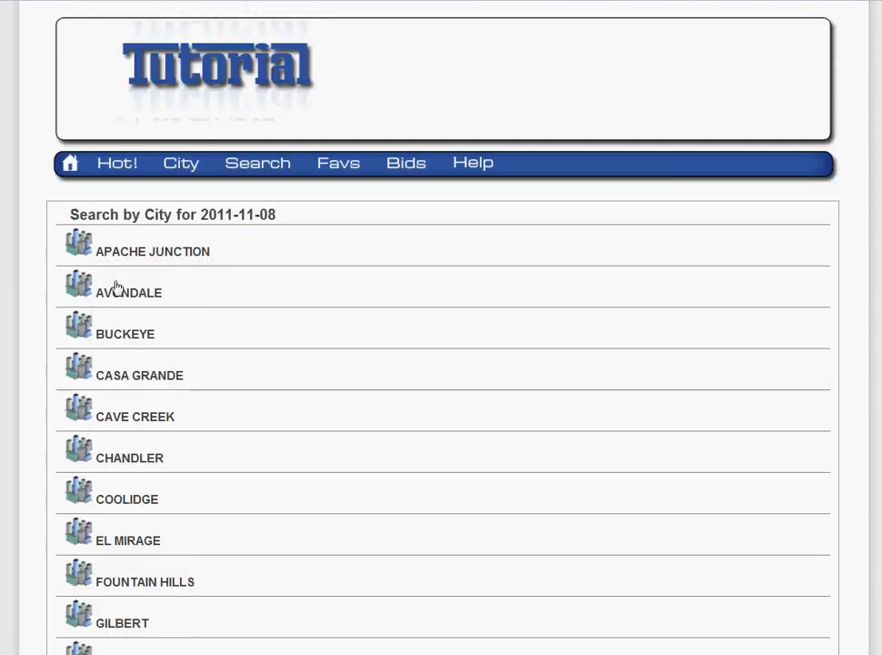
{"action": "scroll", "coordinate": [53, 277], "scroll_direction": "down", "scroll_amount": 2}
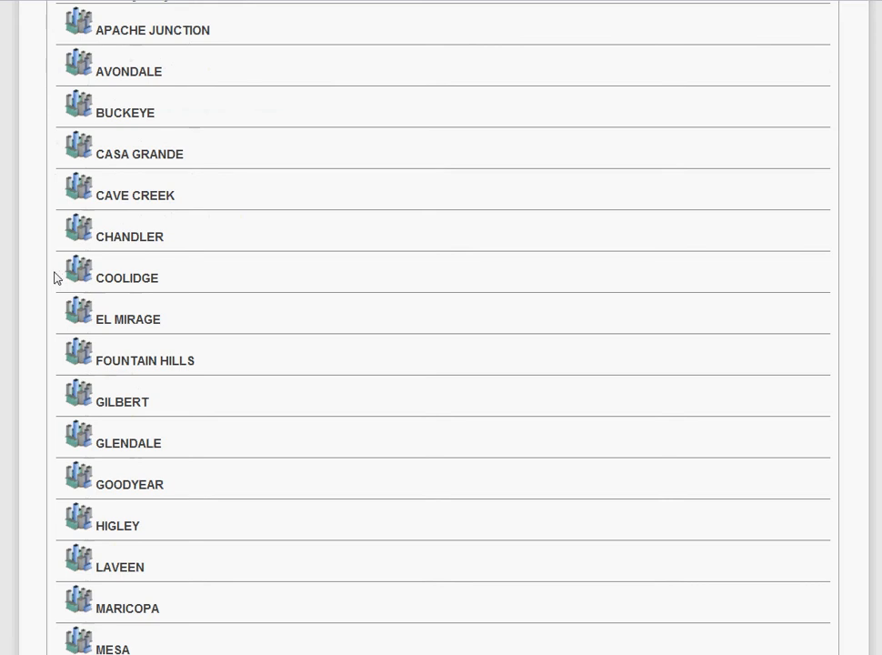
{"action": "left_click", "coordinate": [122, 406]}
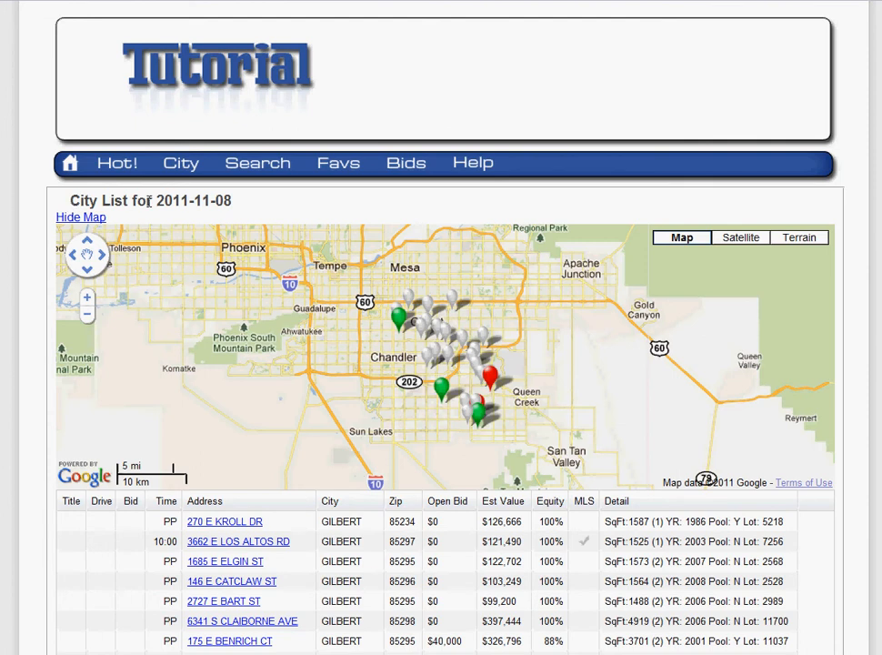
{"action": "left_click_drag", "start_coordinate": [156, 200], "coordinate": [233, 202]}
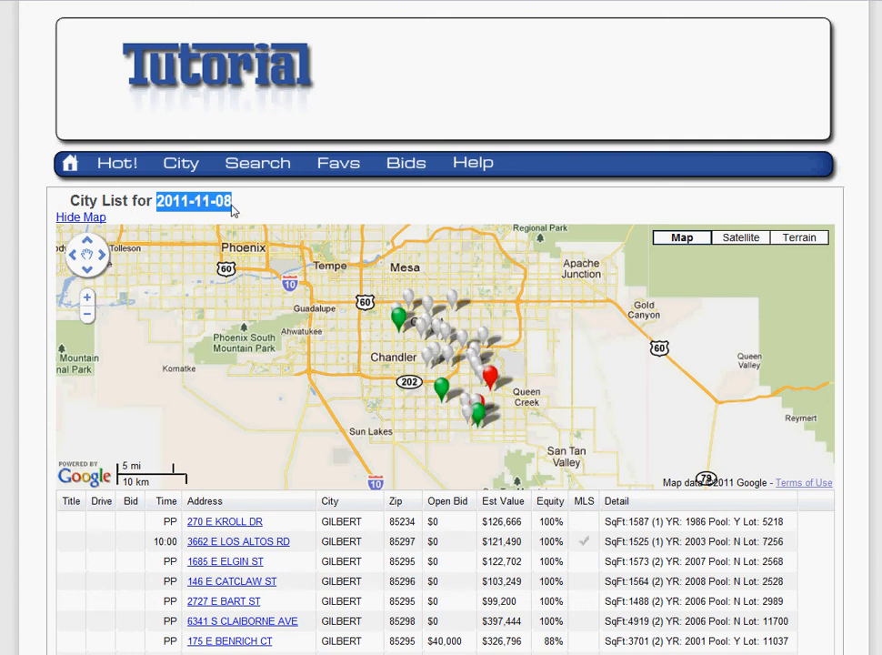
Step: Return to the home page and set the search date to 2011-11-09
{"action": "left_click", "coordinate": [70, 165]}
{"action": "left_click", "coordinate": [119, 197]}
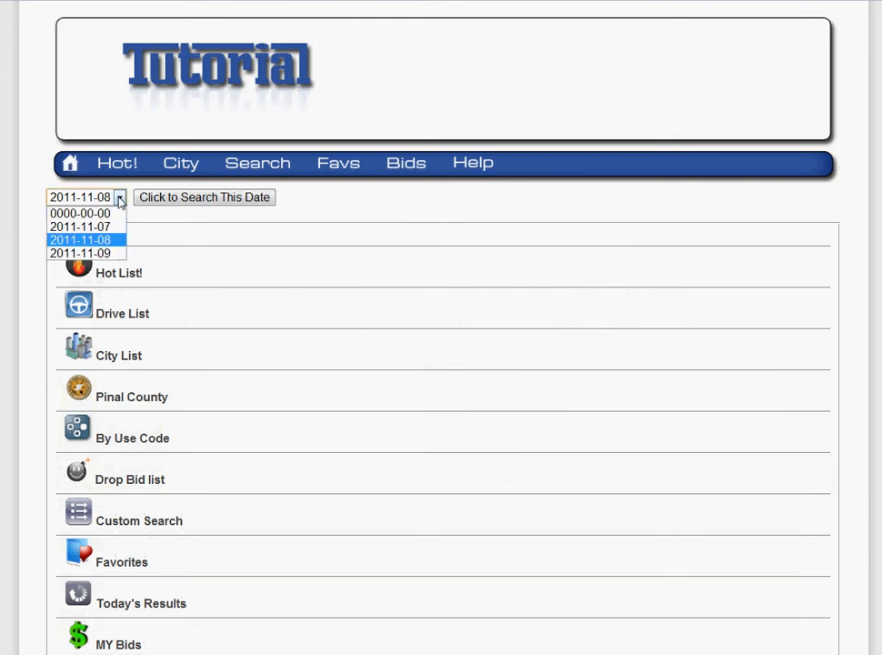
{"action": "left_click", "coordinate": [114, 254]}
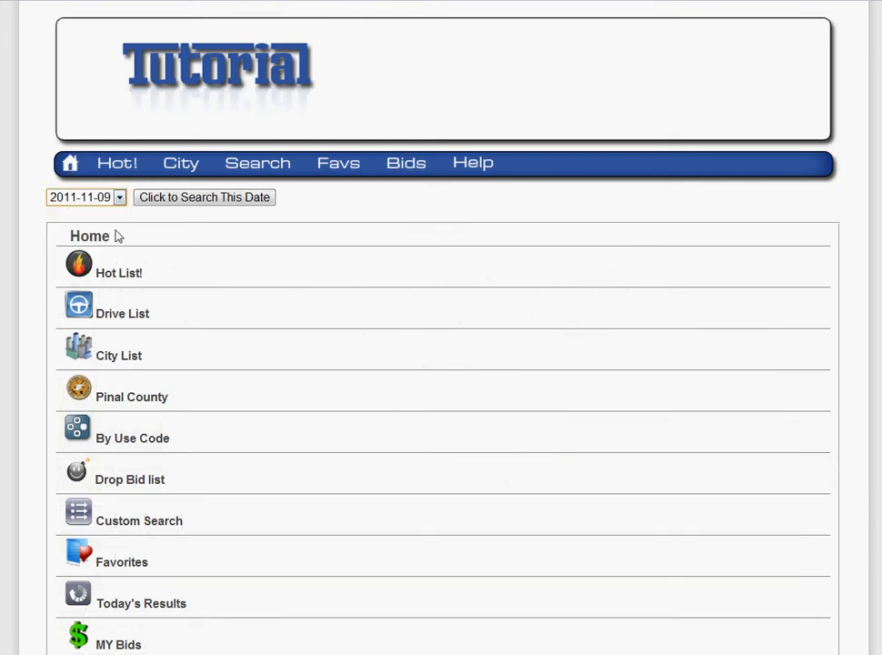
{"action": "left_click", "coordinate": [187, 199]}
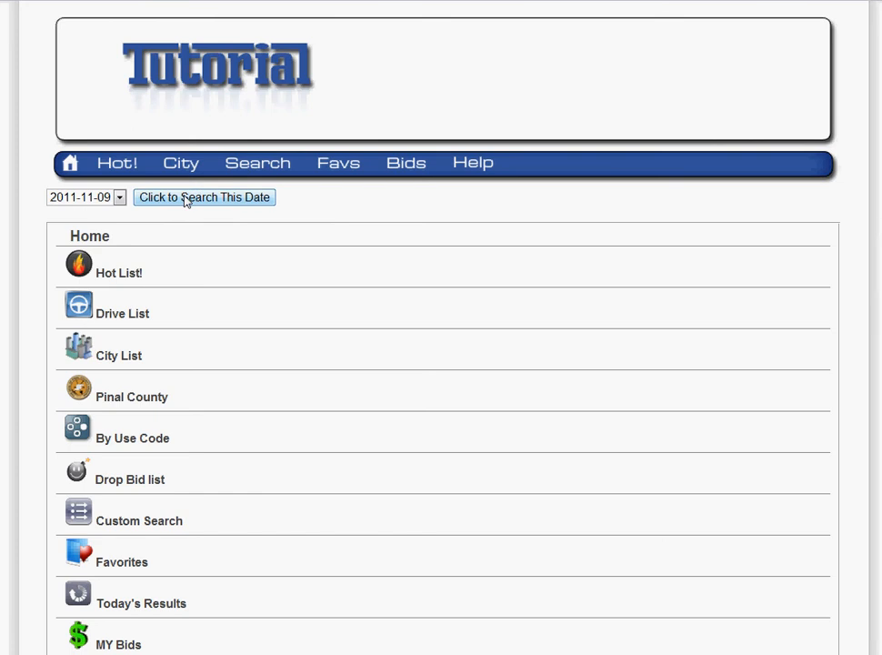
Step: Show the Gilbert properties from the city list and look over their map and table
{"action": "left_click", "coordinate": [181, 169]}
{"action": "scroll", "coordinate": [191, 267], "scroll_direction": "down", "scroll_amount": 5}
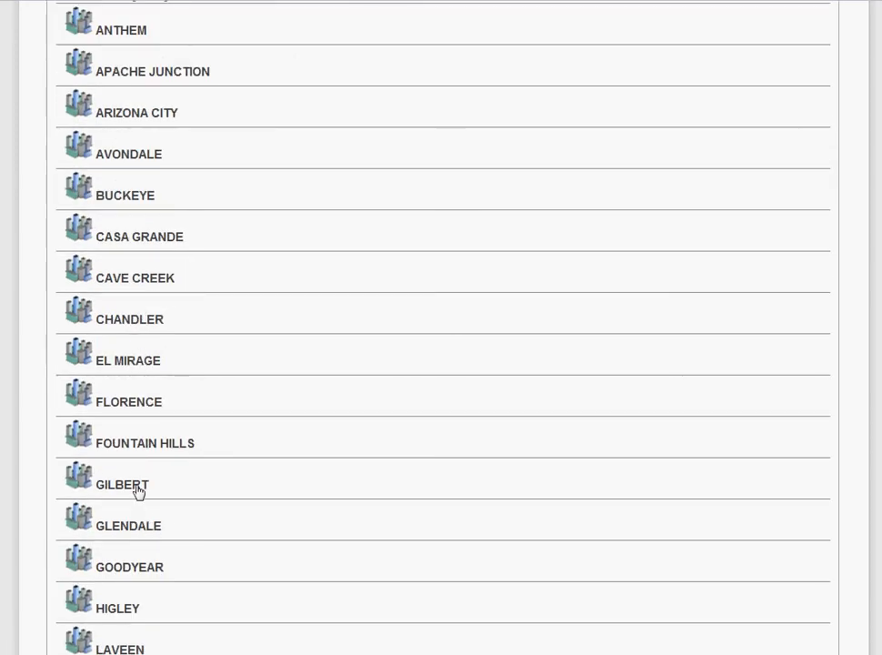
{"action": "left_click", "coordinate": [122, 485]}
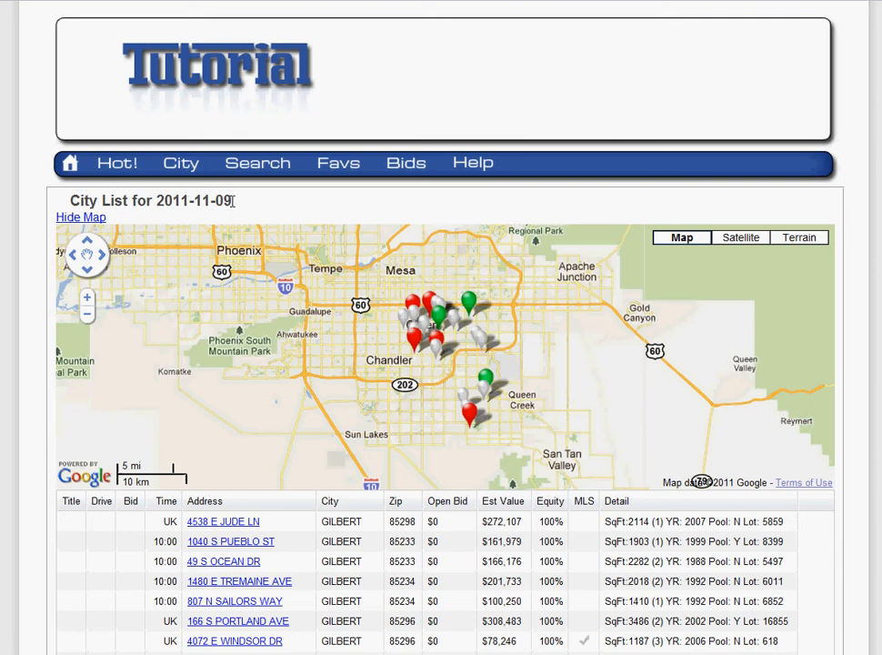
{"action": "left_click_drag", "start_coordinate": [418, 260], "coordinate": [368, 253]}
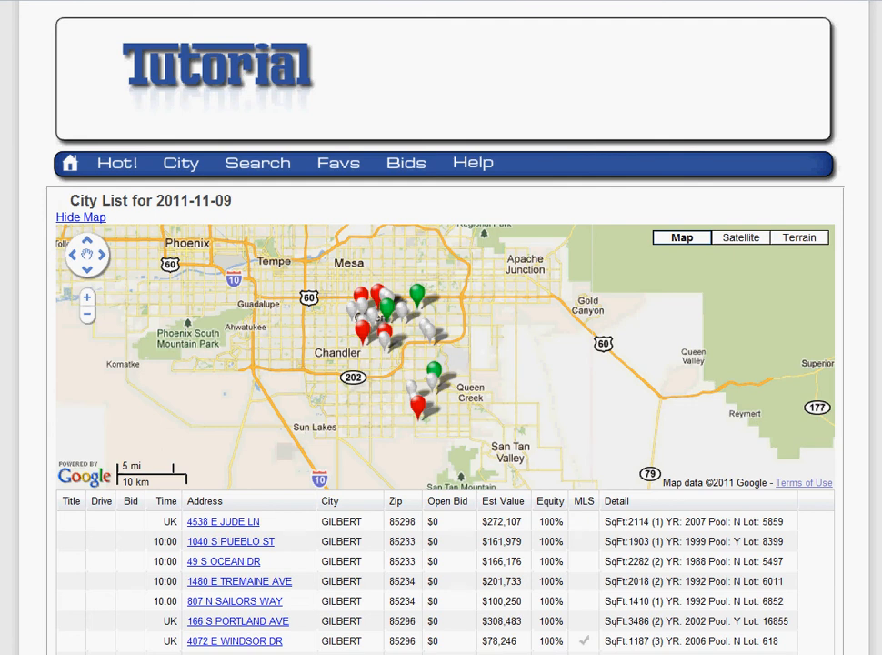
{"action": "scroll", "coordinate": [441, 327], "scroll_direction": "down", "scroll_amount": 3}
{"action": "scroll", "coordinate": [441, 328], "scroll_direction": "up", "scroll_amount": 3}
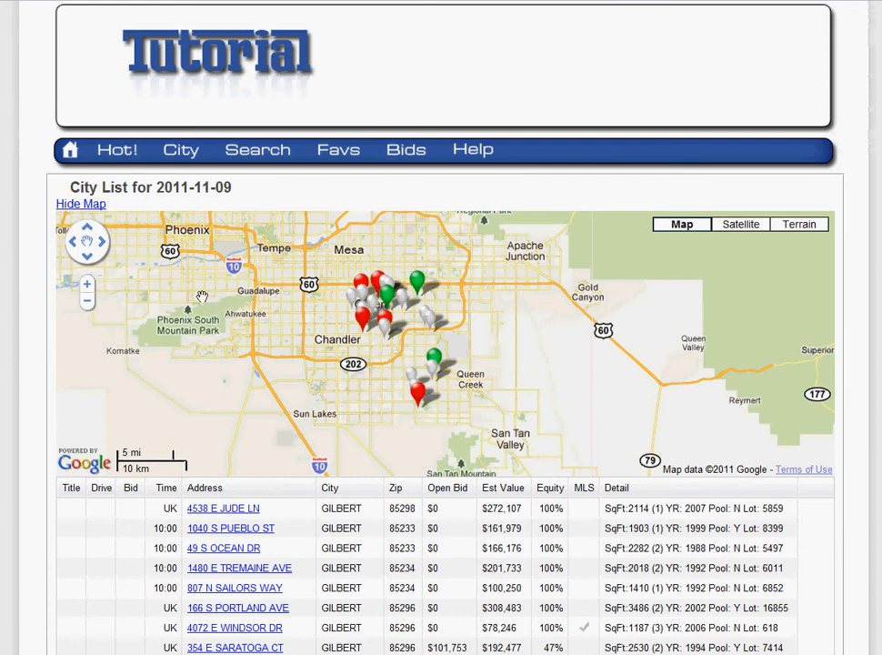
Step: Return to the home page and open the Pinal County list
{"action": "left_click", "coordinate": [71, 153]}
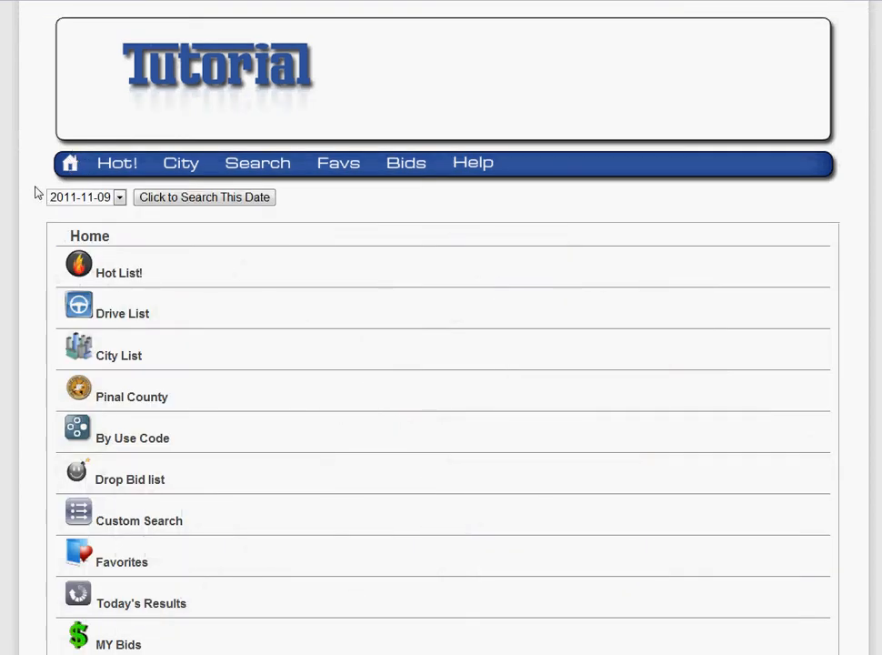
{"action": "scroll", "coordinate": [34, 194], "scroll_direction": "down", "scroll_amount": 2}
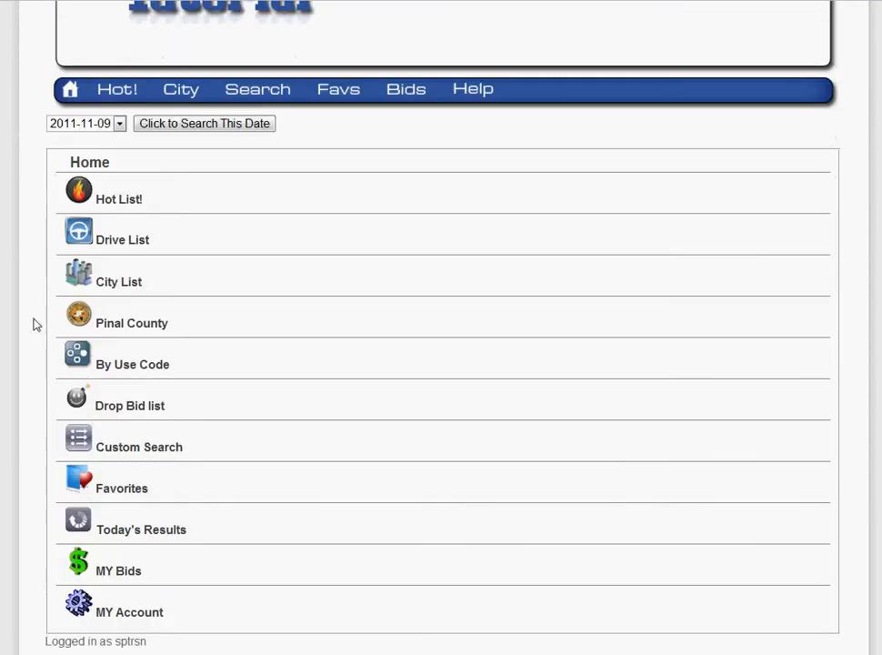
{"action": "left_click", "coordinate": [138, 325]}
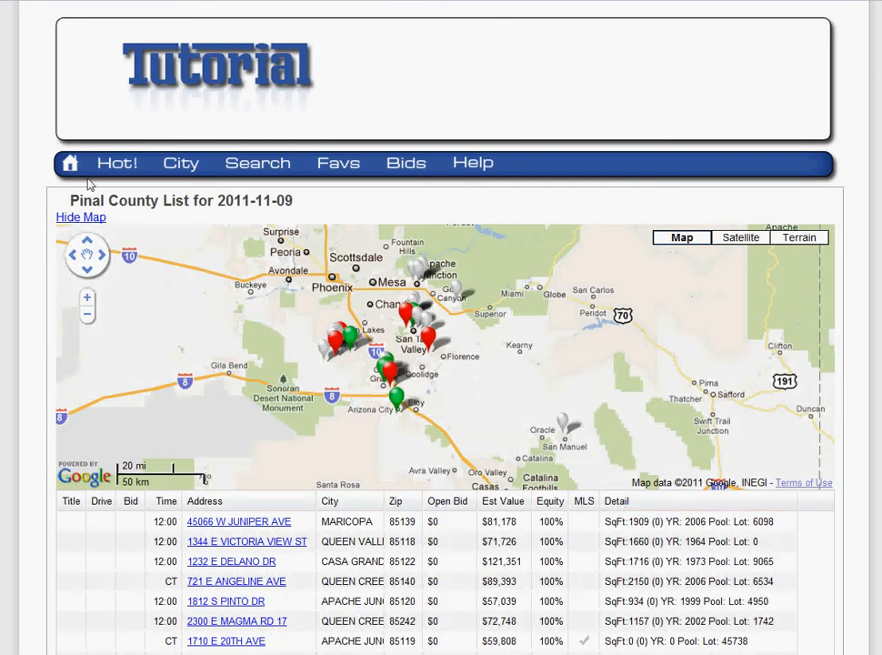
Step: Go back to the home page and show the Multi Family properties by use code
{"action": "left_click", "coordinate": [71, 165]}
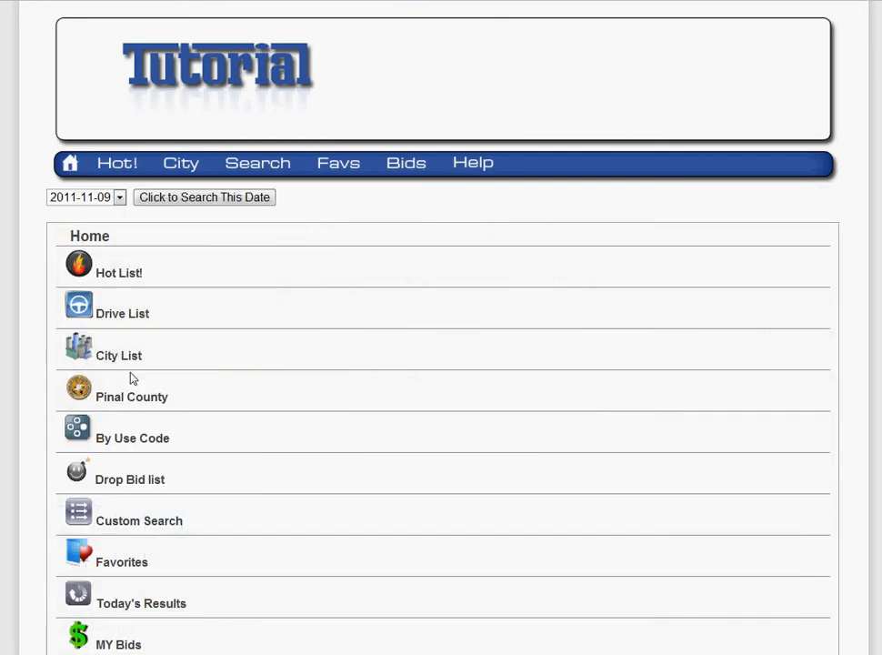
{"action": "left_click", "coordinate": [138, 442]}
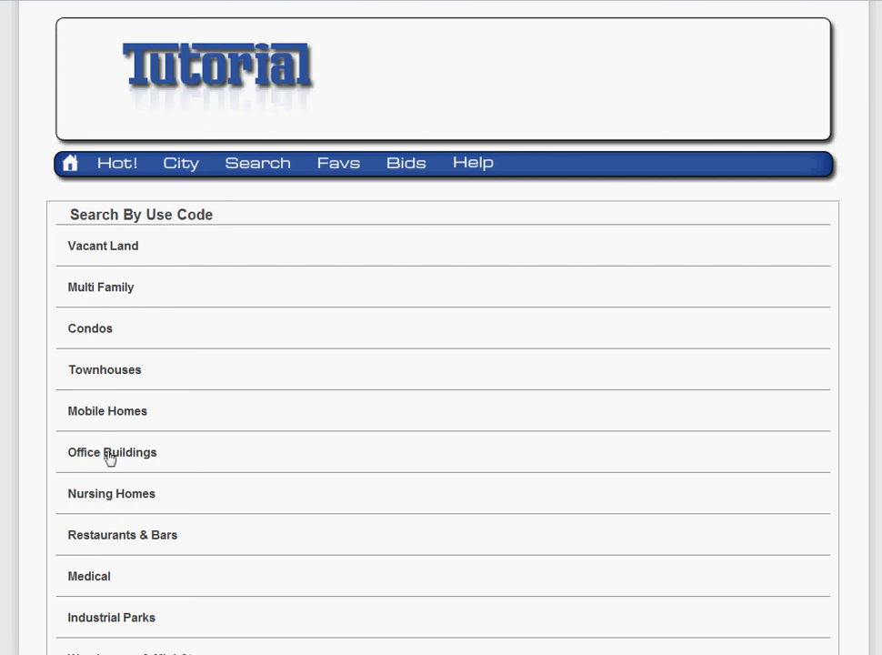
{"action": "left_click", "coordinate": [108, 290]}
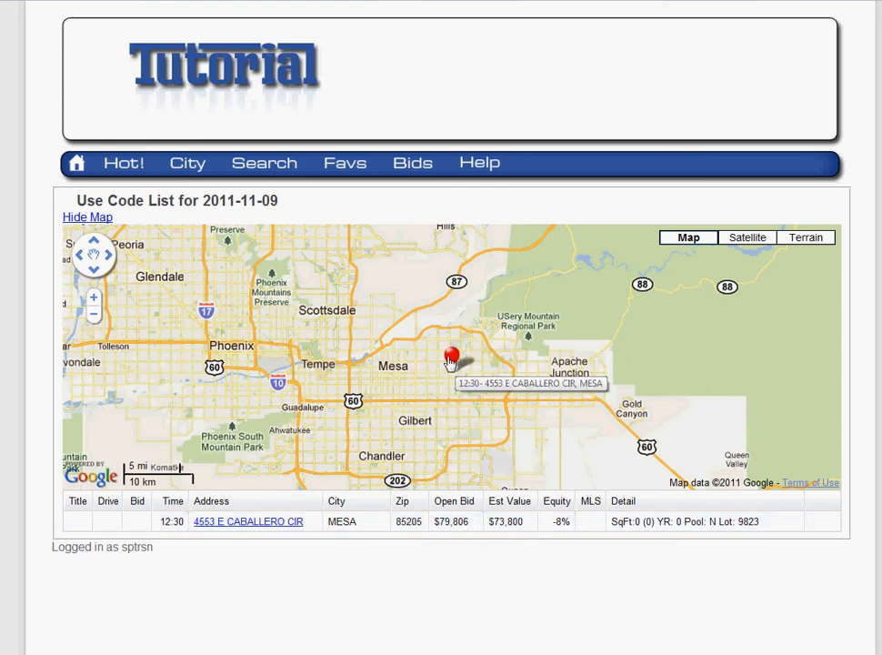
Step: Return to the home page and open the Drop Bid list for 2011-11-09
{"action": "left_click", "coordinate": [75, 165]}
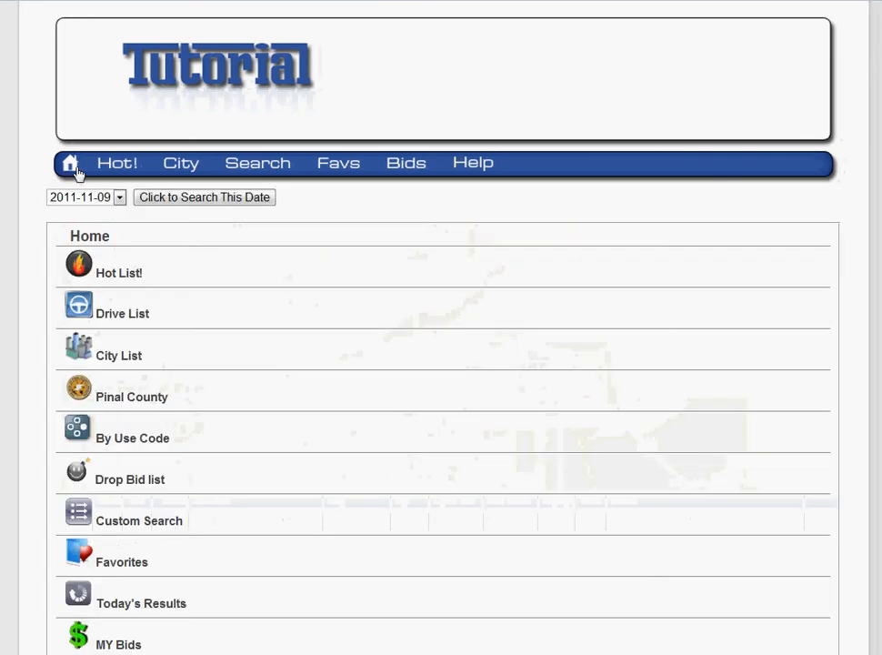
{"action": "scroll", "coordinate": [73, 169], "scroll_direction": "down", "scroll_amount": 1}
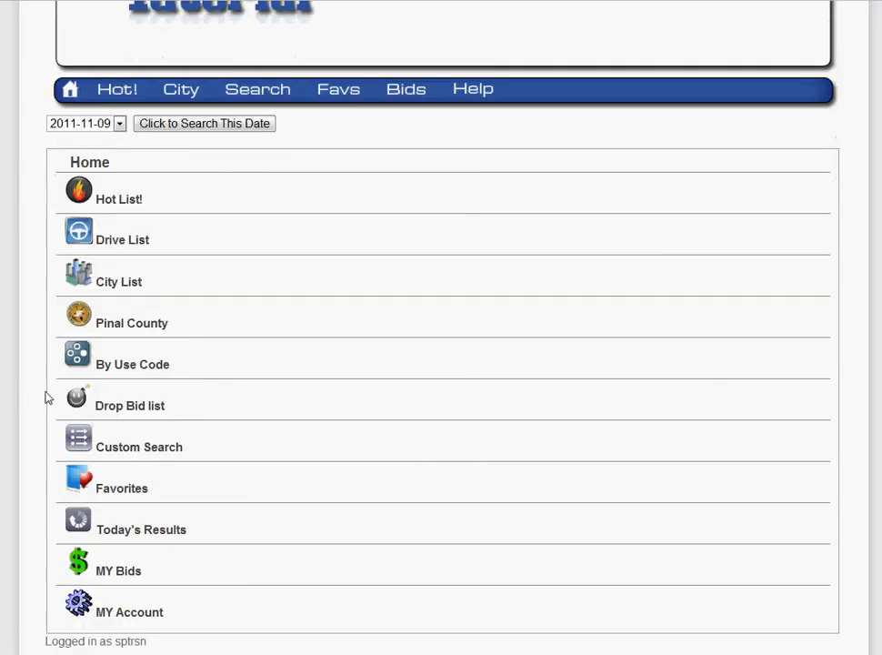
{"action": "left_click", "coordinate": [132, 409]}
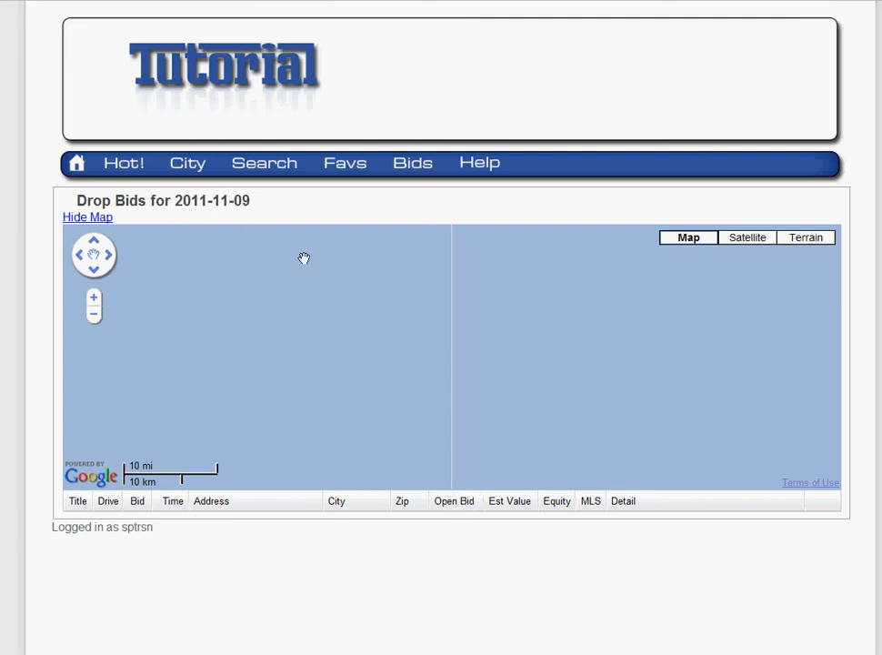
Step: Go back to the home page and set the search date to 2011-11-07
{"action": "left_click", "coordinate": [76, 162]}
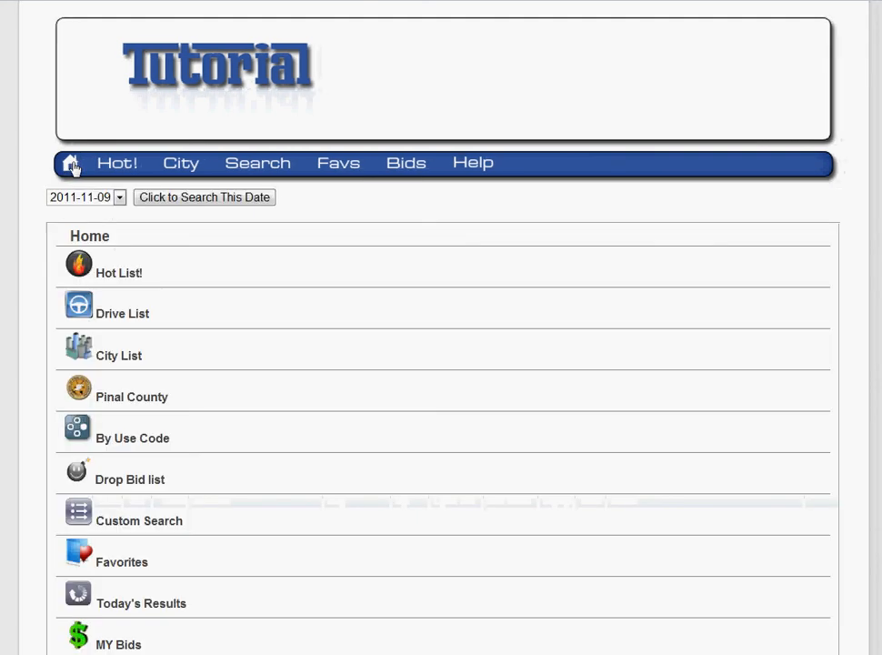
{"action": "left_click", "coordinate": [119, 198]}
{"action": "left_click", "coordinate": [107, 225]}
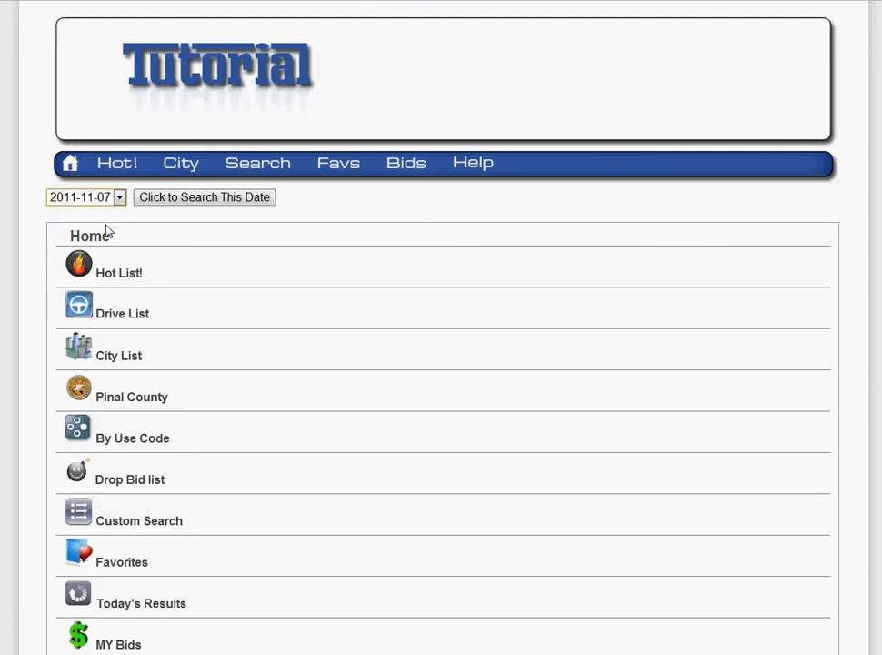
{"action": "left_click", "coordinate": [171, 198]}
Step: Open the Drop Bid list for 2011-11-07 and examine its table and the property markers on the map
{"action": "left_click", "coordinate": [151, 485]}
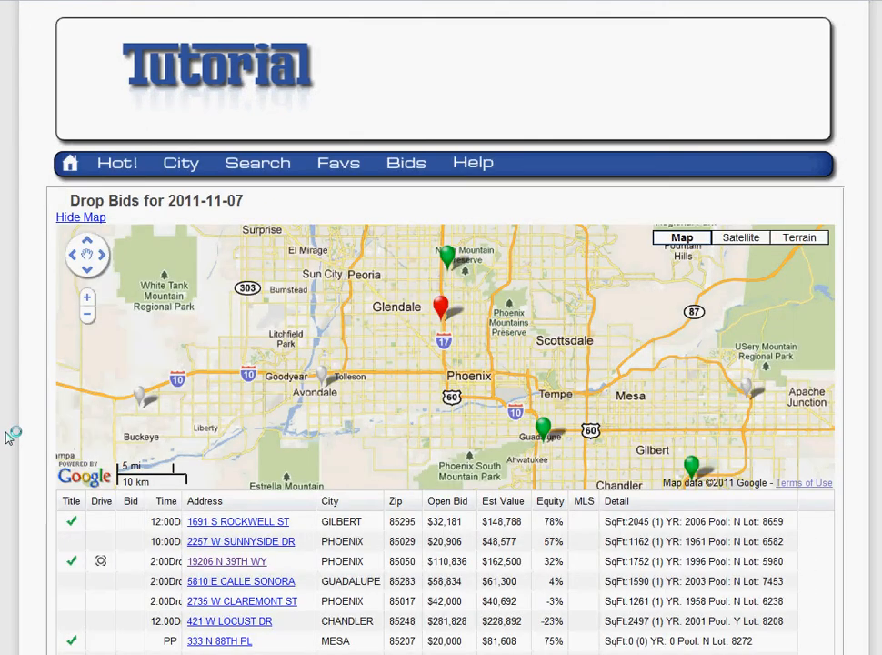
{"action": "scroll", "coordinate": [7, 436], "scroll_direction": "down", "scroll_amount": 2}
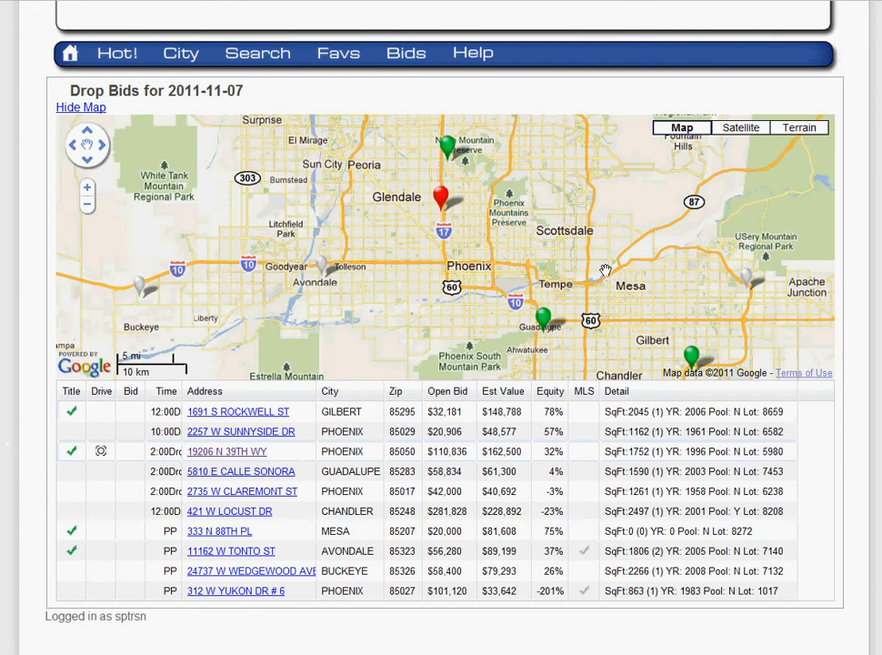
{"action": "scroll", "coordinate": [603, 255], "scroll_direction": "down", "scroll_amount": 1}
{"action": "left_click_drag", "start_coordinate": [603, 253], "coordinate": [416, 279]}
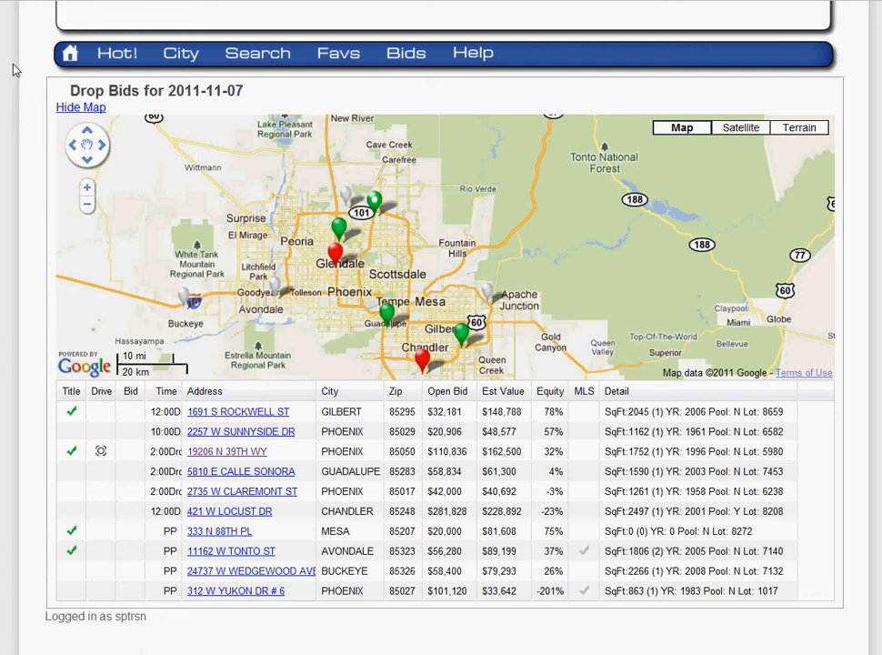
Step: Open the Custom Search page from the home page and go back to the home page
{"action": "left_click", "coordinate": [62, 51]}
{"action": "scroll", "coordinate": [45, 466], "scroll_direction": "down", "scroll_amount": 1}
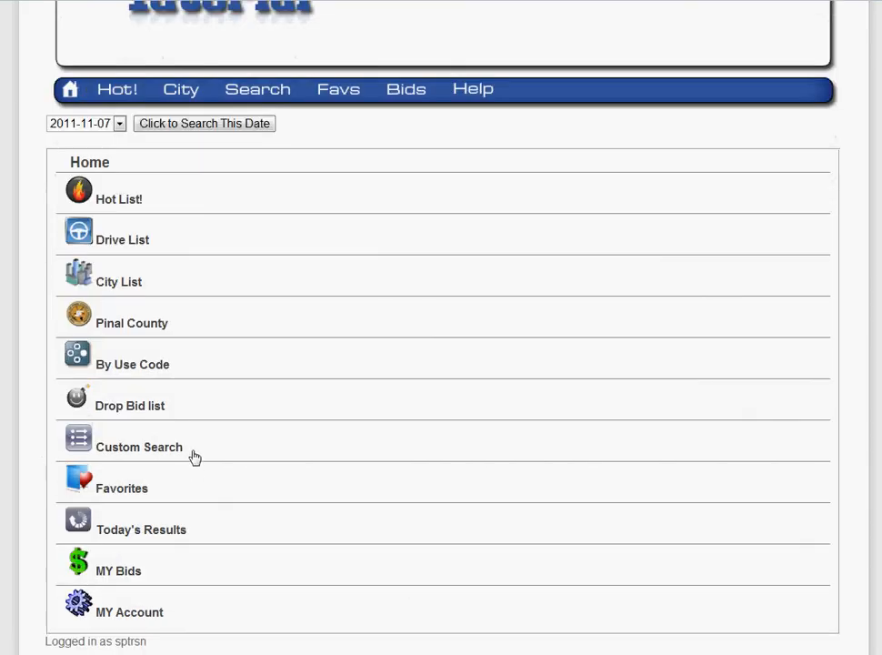
{"action": "left_click", "coordinate": [156, 455]}
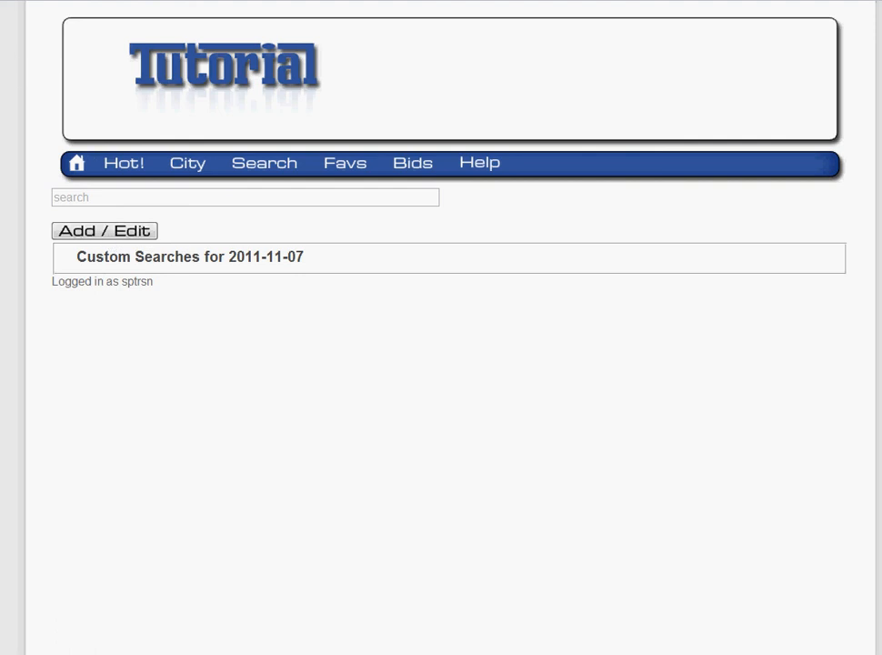
{"action": "key", "text": "alt+Left"}
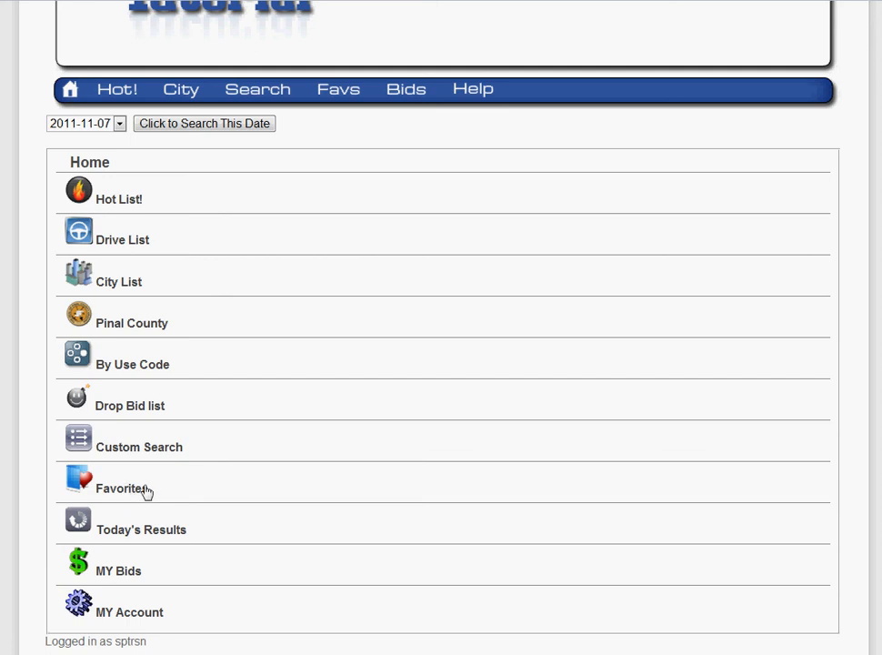
Step: Examine the lien note and auction status of the bid on the My Bids page, and return to the home page
{"action": "left_click", "coordinate": [159, 531]}
{"action": "left_click", "coordinate": [126, 571]}
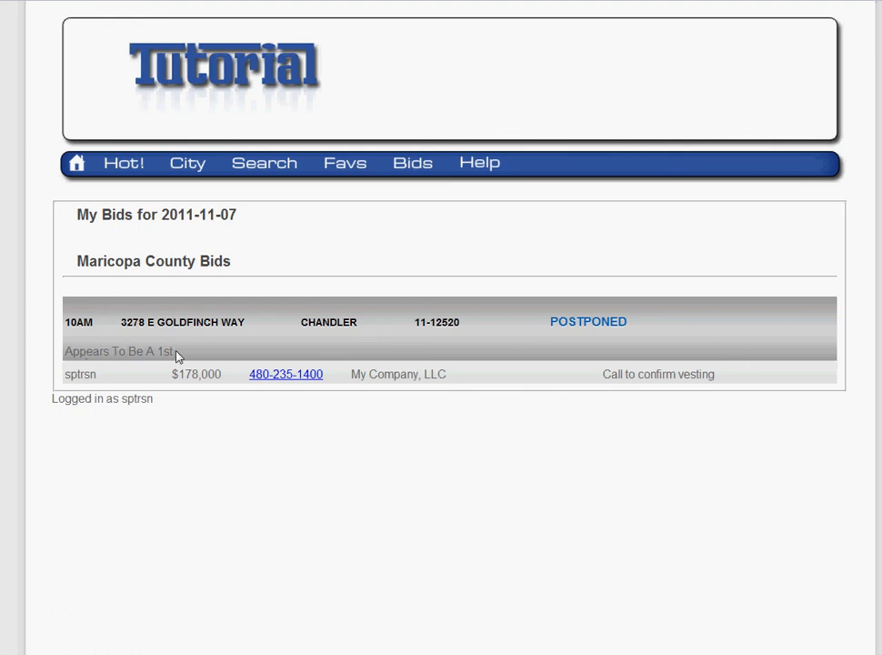
{"action": "left_click_drag", "start_coordinate": [179, 355], "coordinate": [71, 350]}
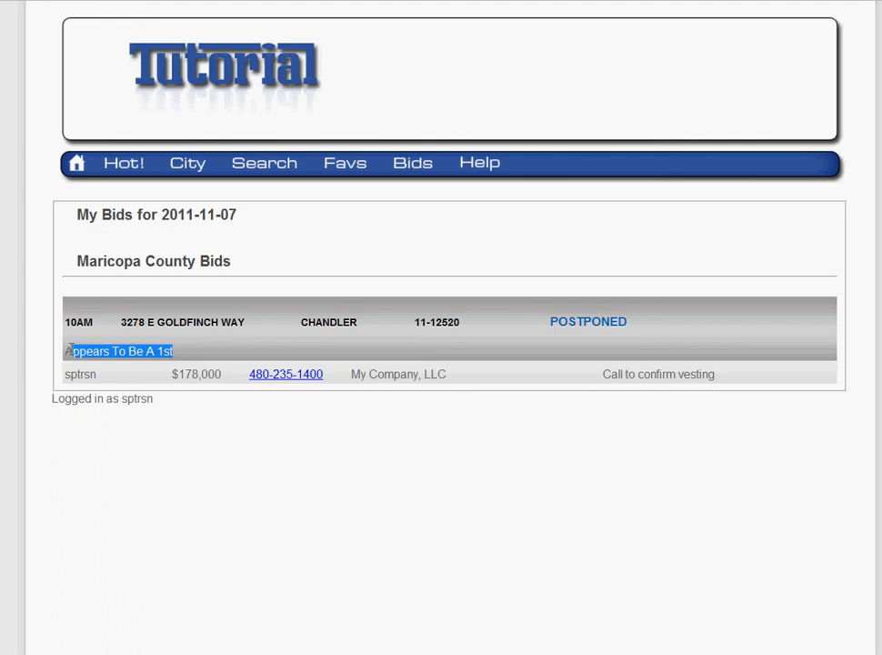
{"action": "left_click", "coordinate": [186, 344]}
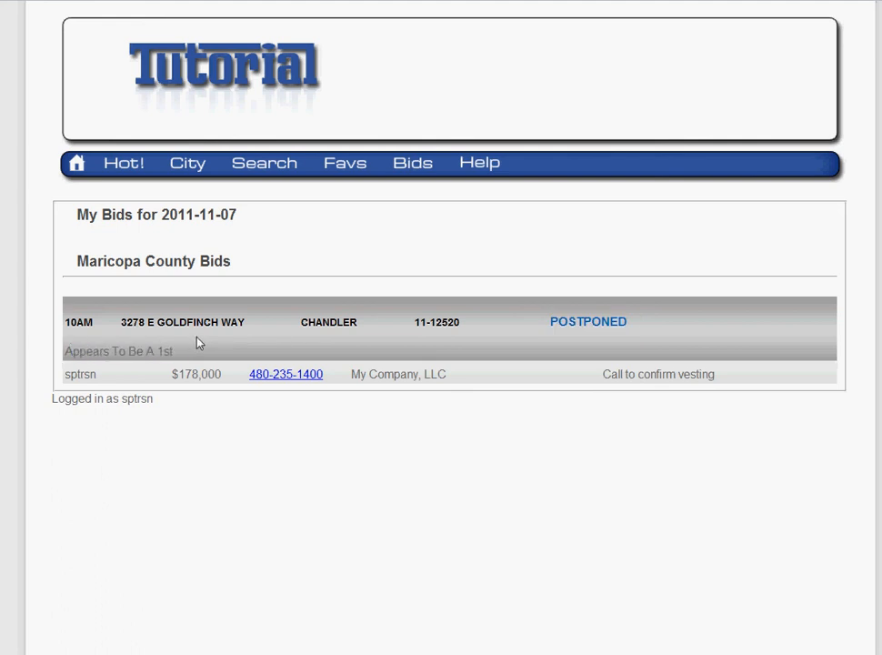
{"action": "double_click", "coordinate": [598, 324]}
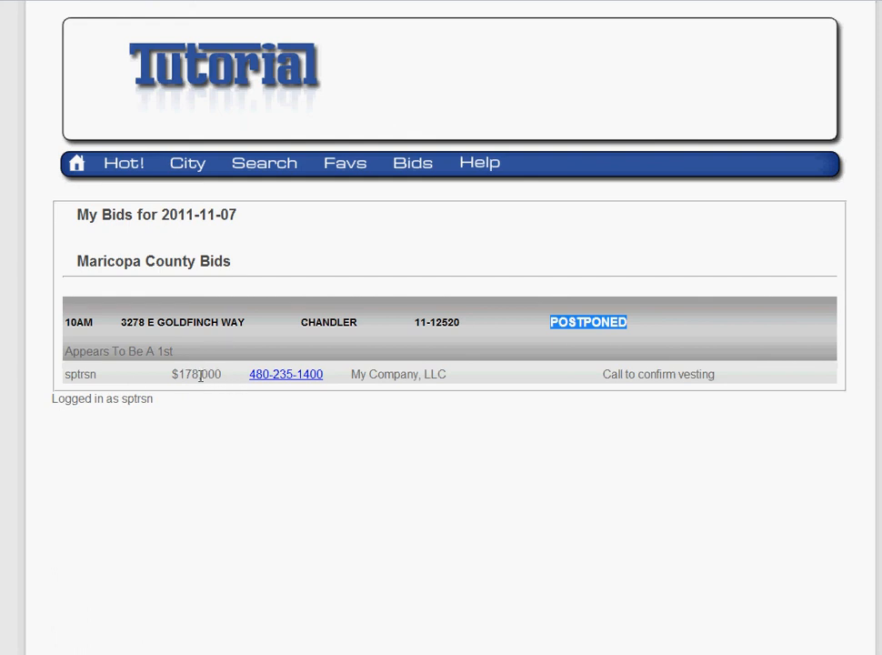
{"action": "left_click", "coordinate": [76, 166]}
{"action": "scroll", "coordinate": [22, 192], "scroll_direction": "down", "scroll_amount": 2}
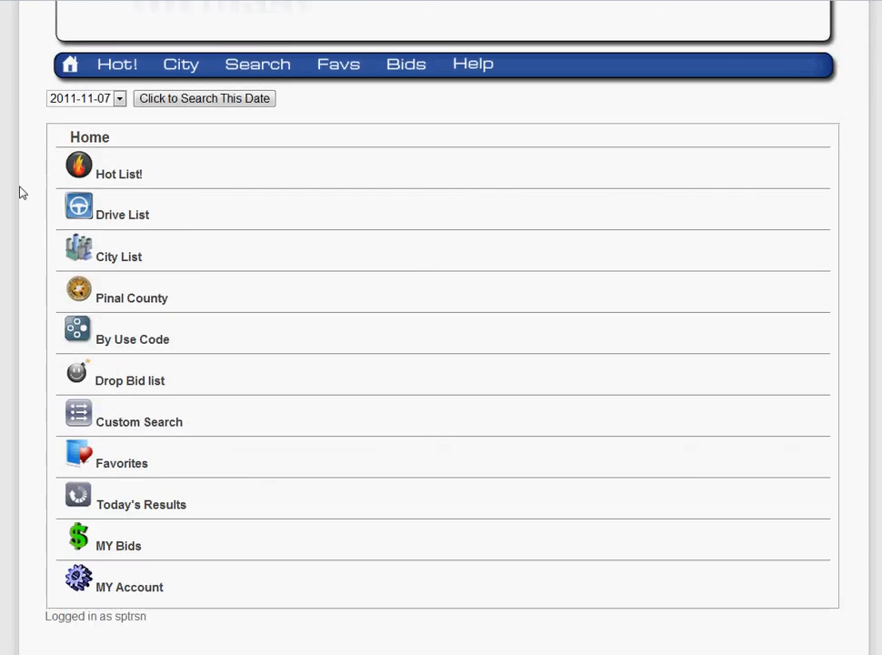